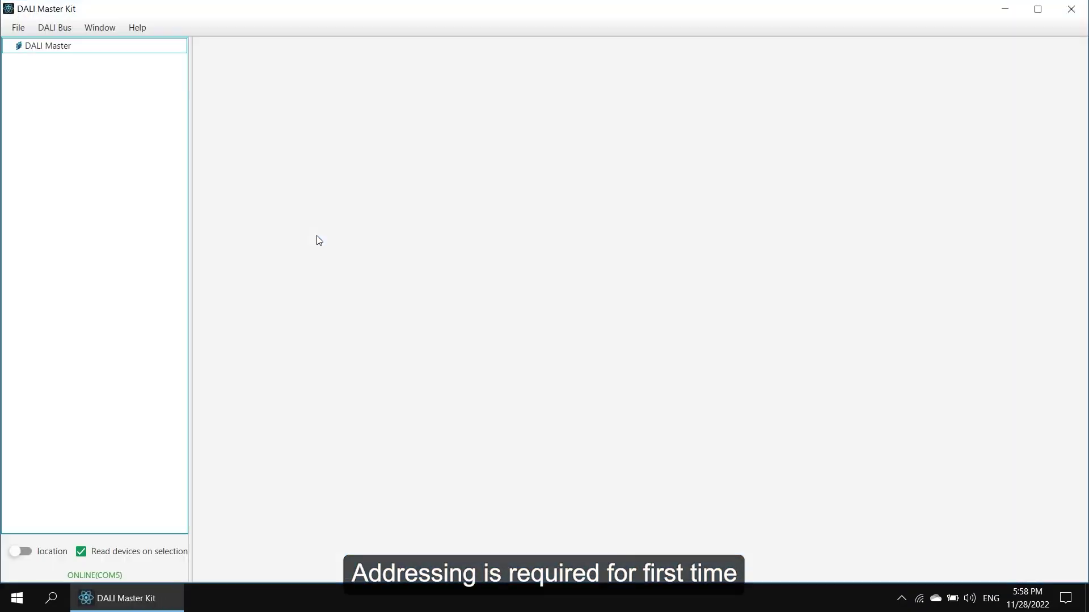
Re-address the bus as a complete new installation, finding LED Converter and DALI24-bit Device
left_click(70, 57)
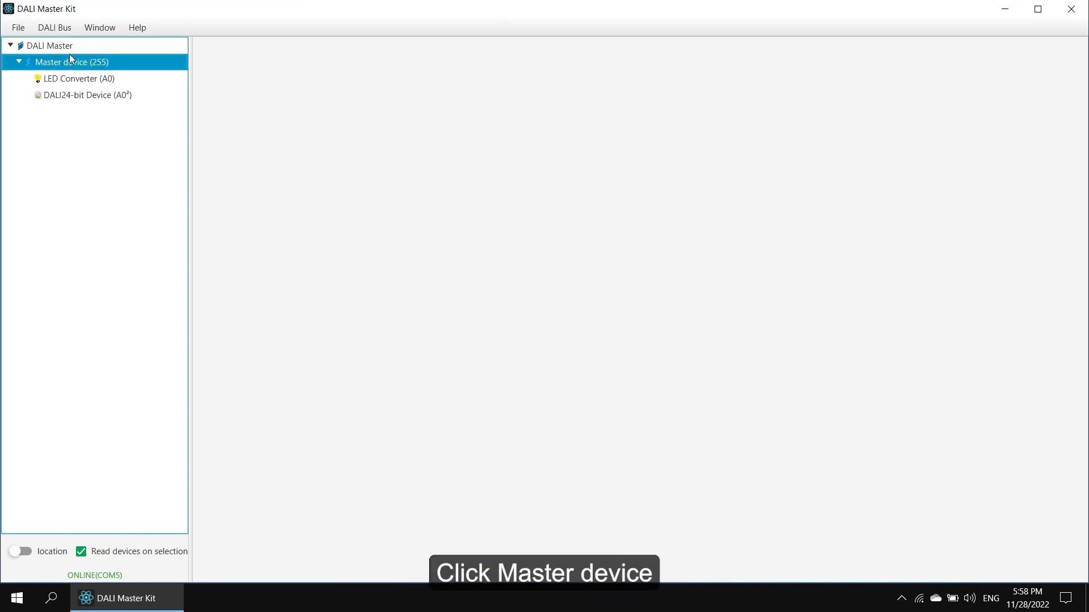
left_click(57, 28)
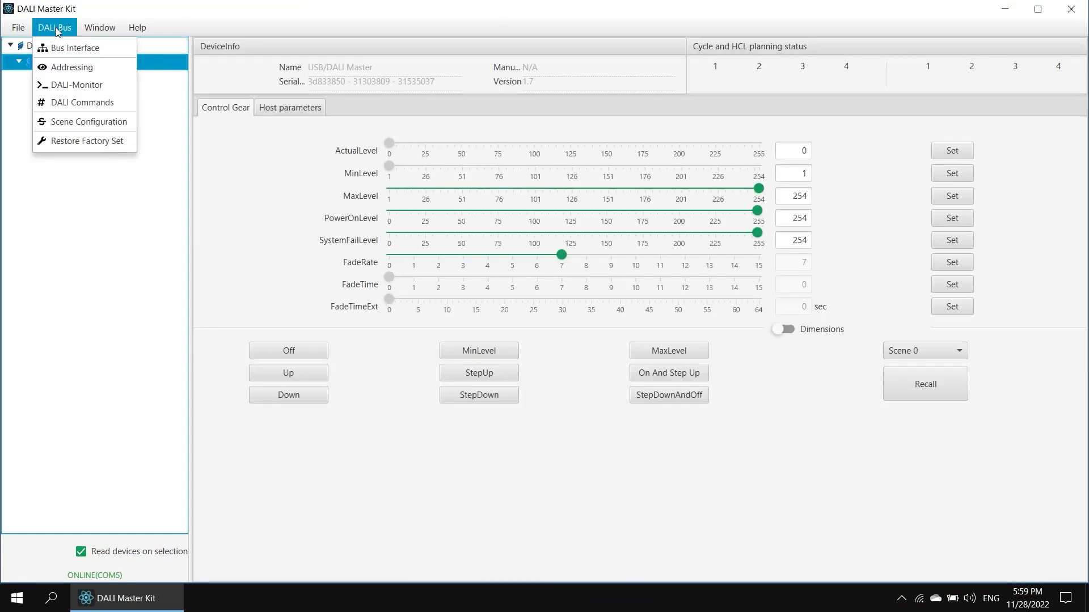
left_click(68, 68)
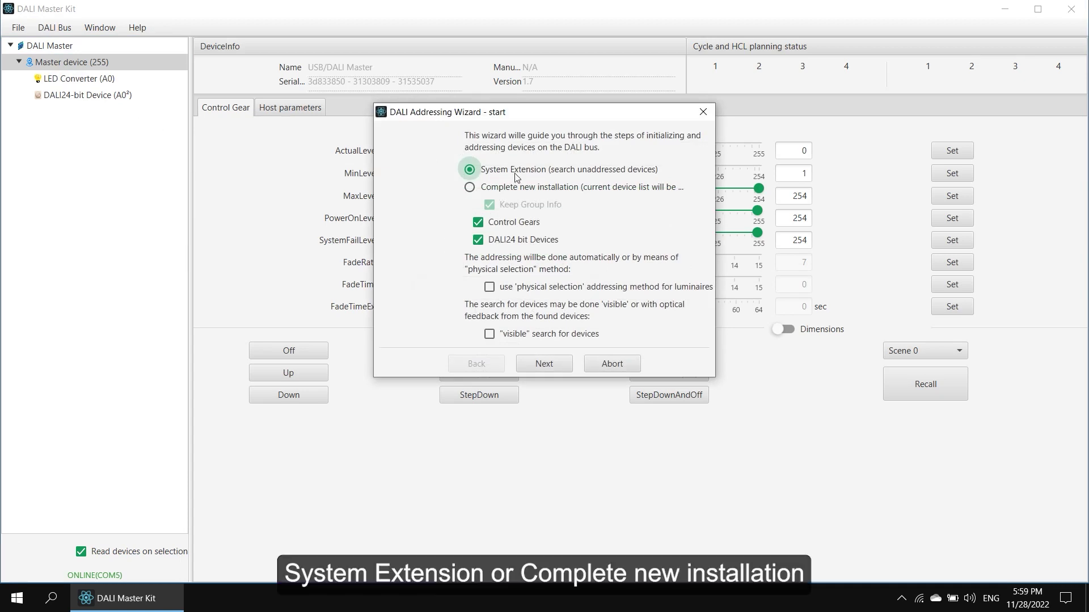
left_click(506, 191)
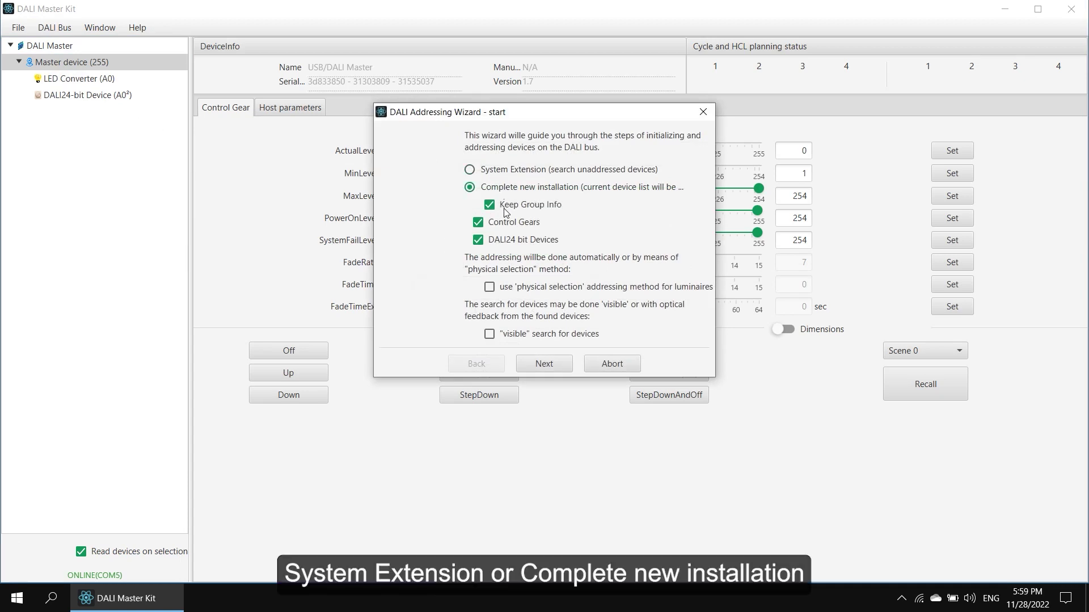
left_click(551, 363)
left_click(553, 363)
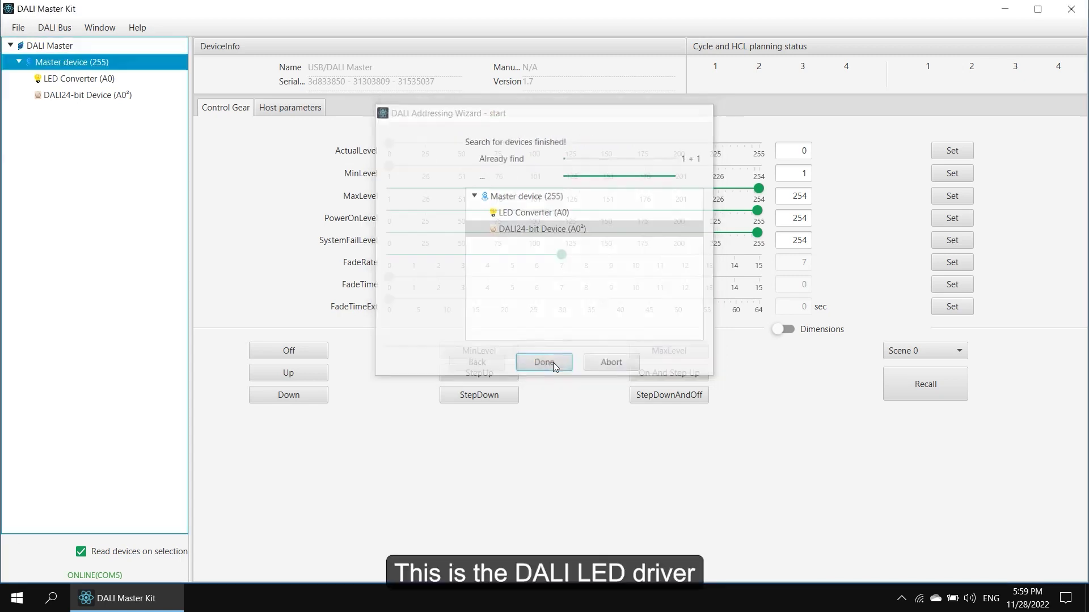
left_click(107, 79)
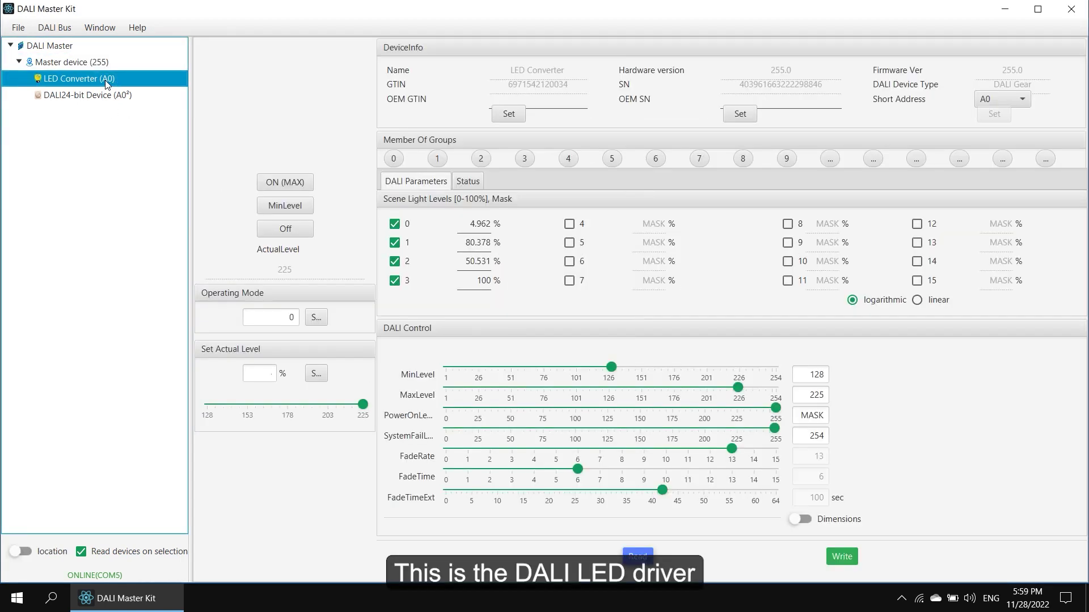
left_click(111, 95)
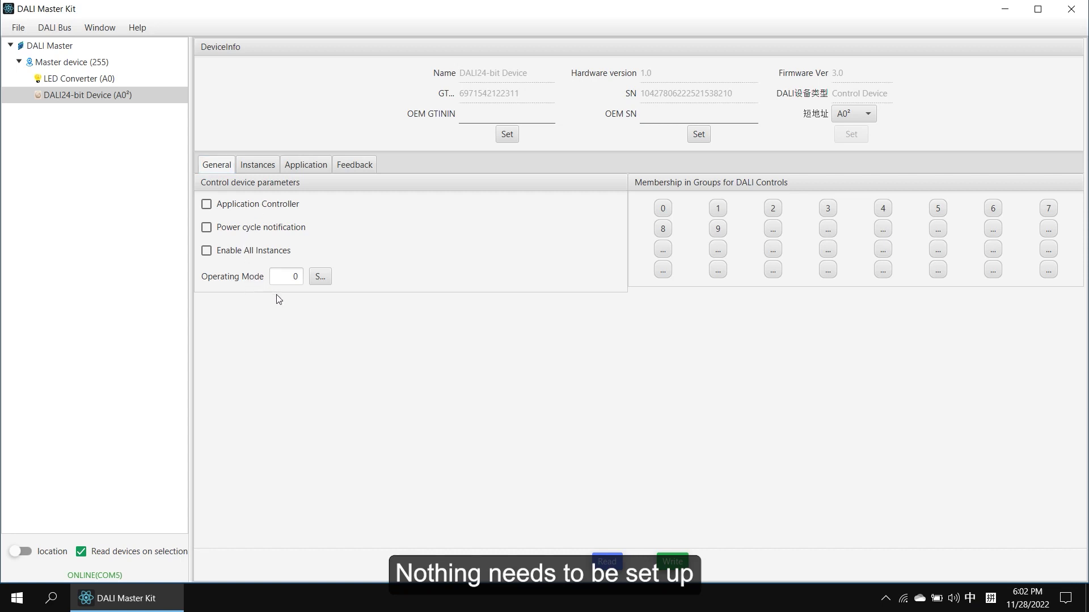
Turn off light-sensor automatic polling, enable occupancy sensor Instance 0, and show its application settings
left_click(258, 165)
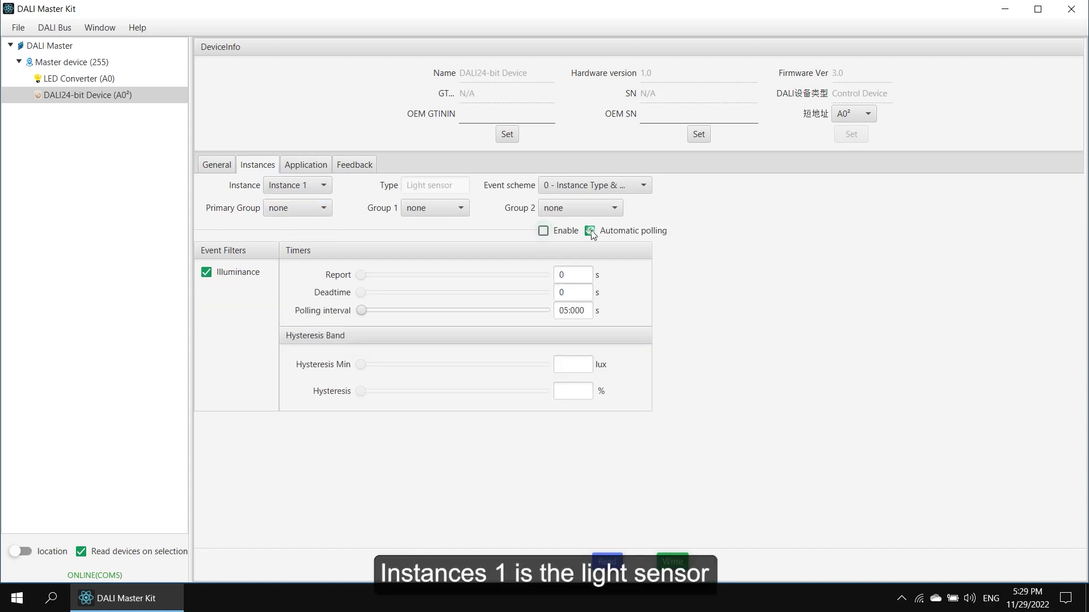
left_click(590, 231)
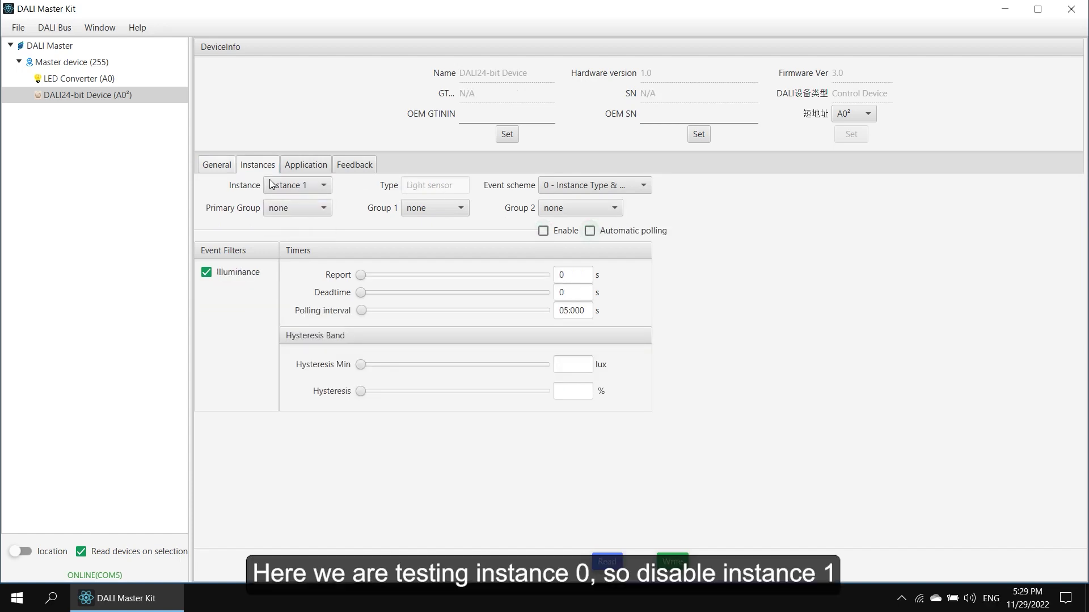
left_click(309, 185)
left_click(312, 201)
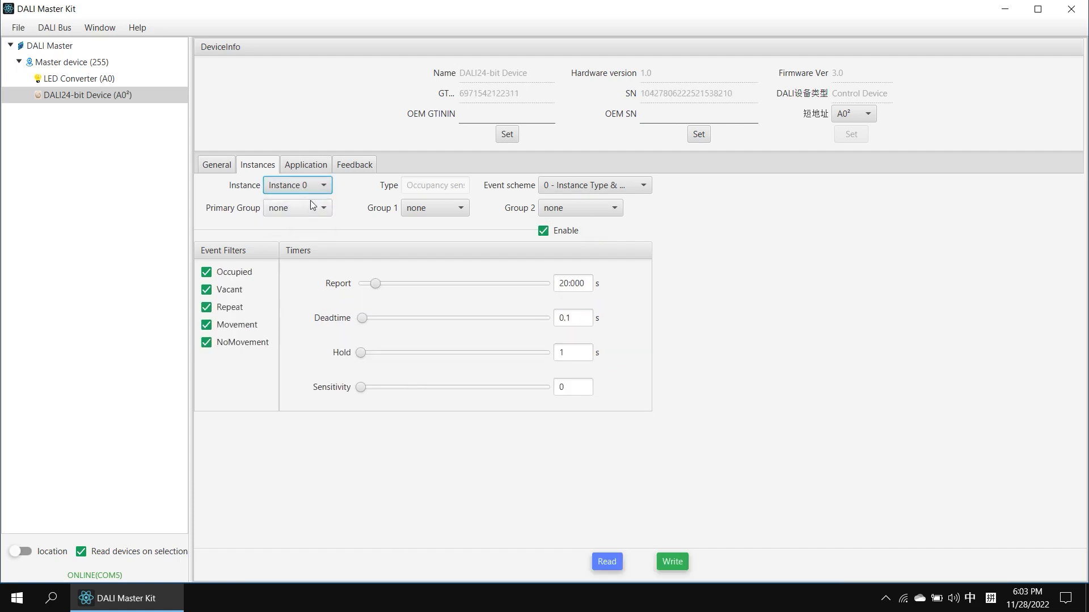
left_click(546, 233)
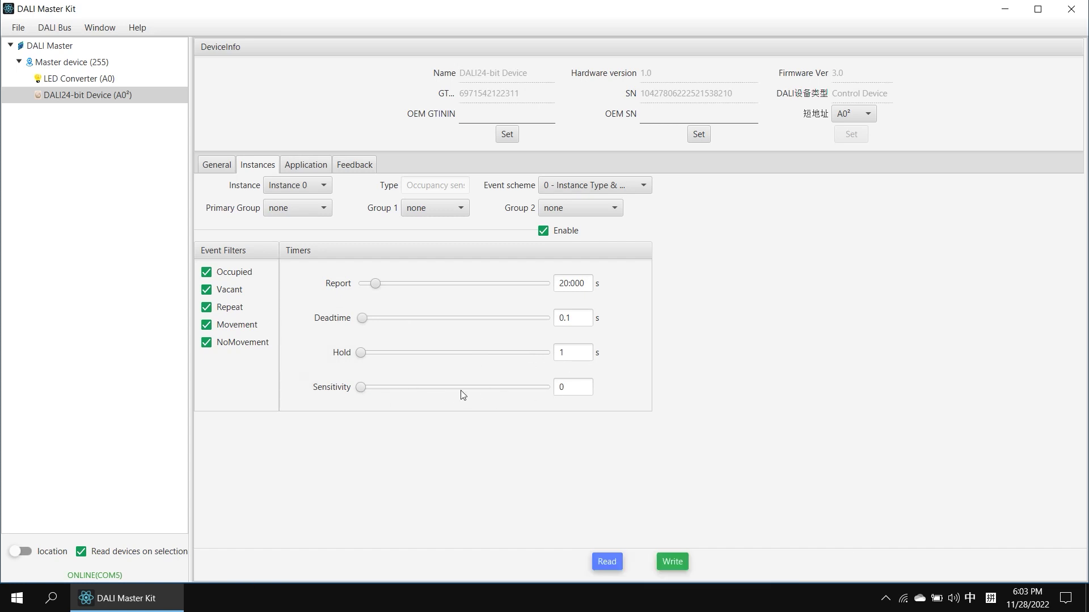
left_click(305, 167)
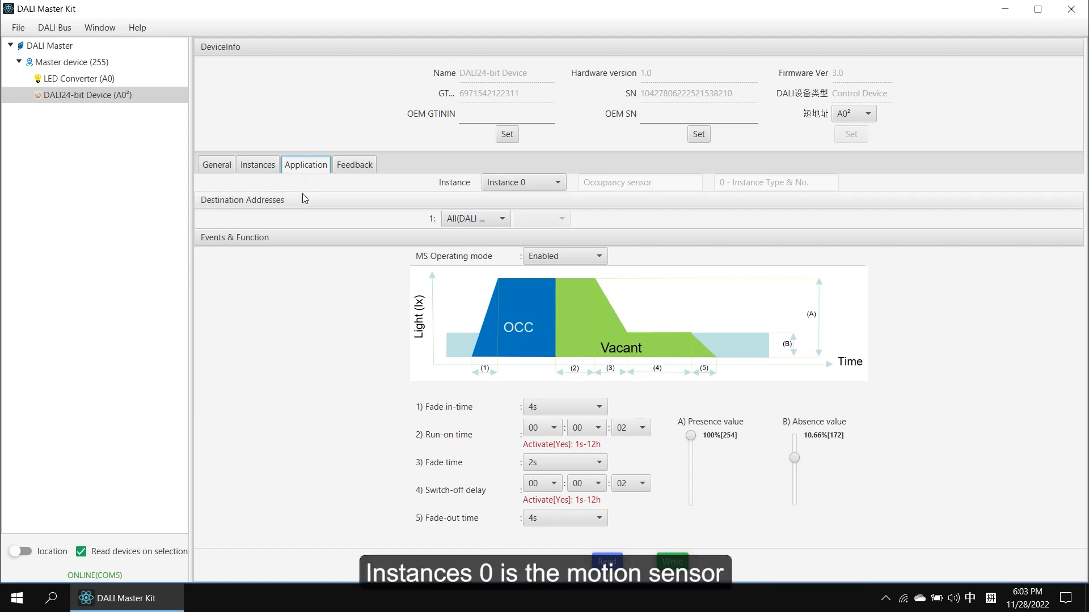
left_click(531, 182)
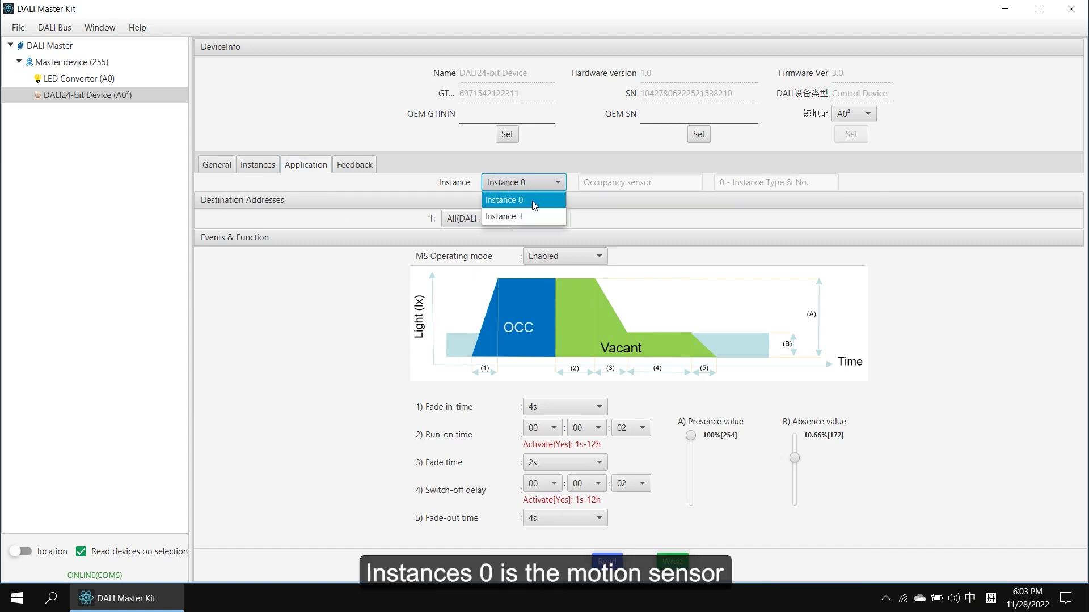
left_click(534, 200)
left_click(489, 226)
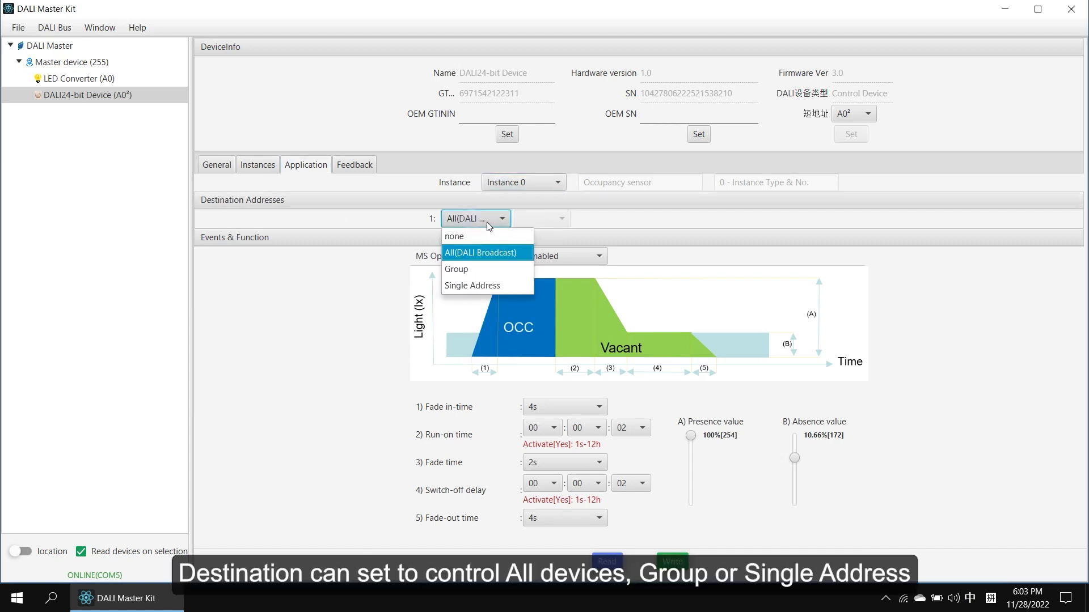
left_click(512, 259)
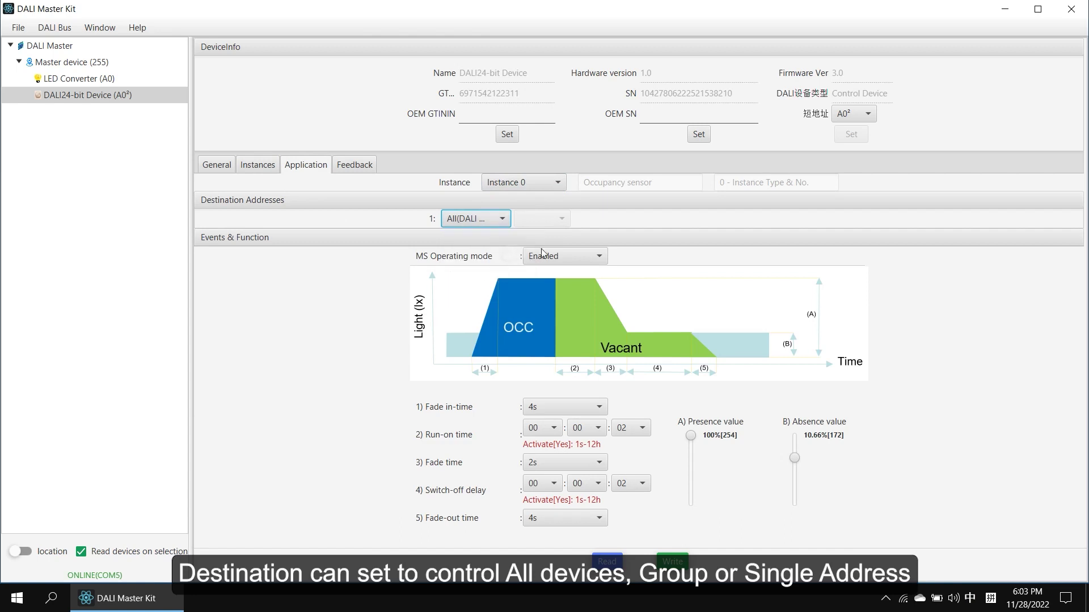
left_click(526, 257)
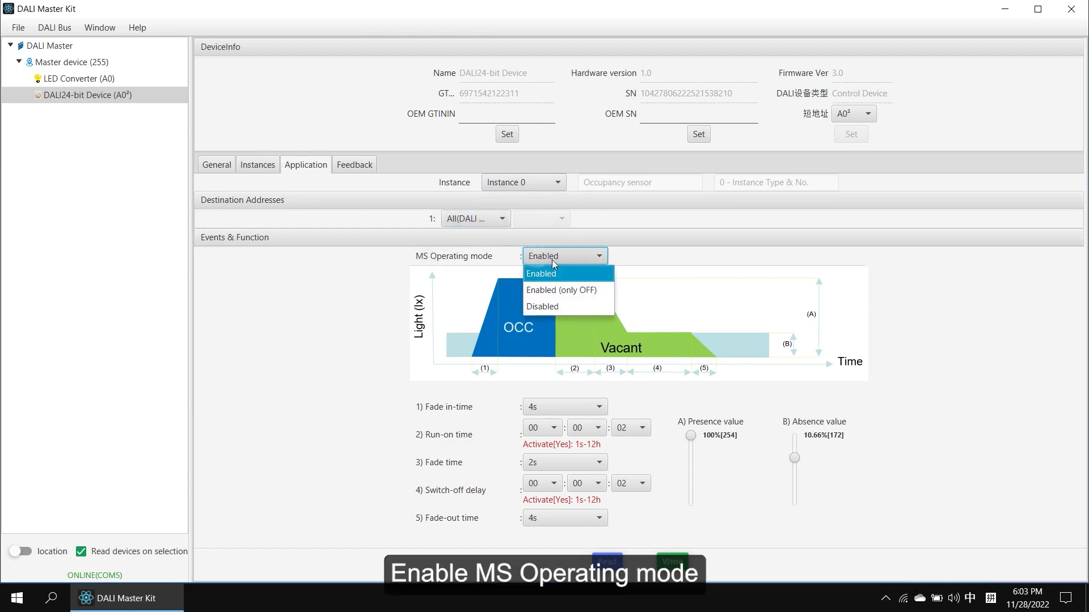
left_click(557, 275)
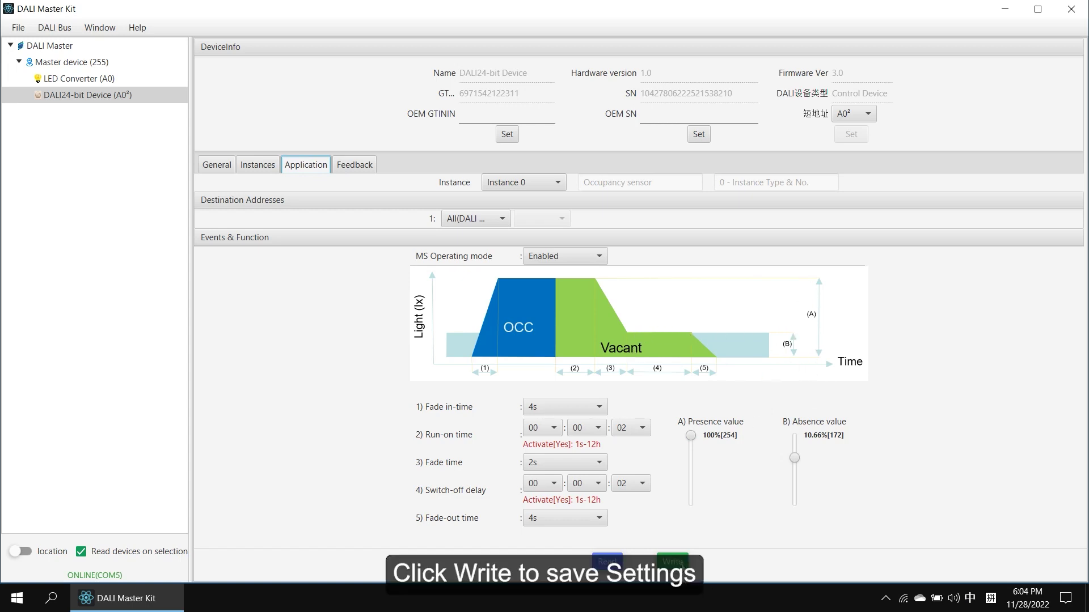
Write the motion sensor settings to the device and watch its events in a maximized DALI-Monitor
left_click(679, 561)
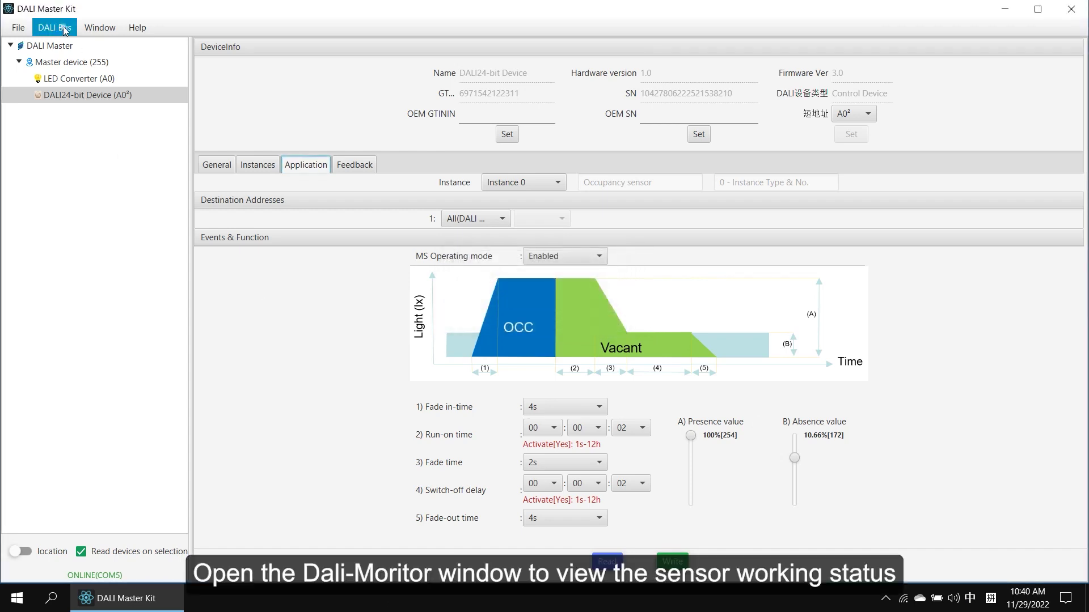
left_click(54, 28)
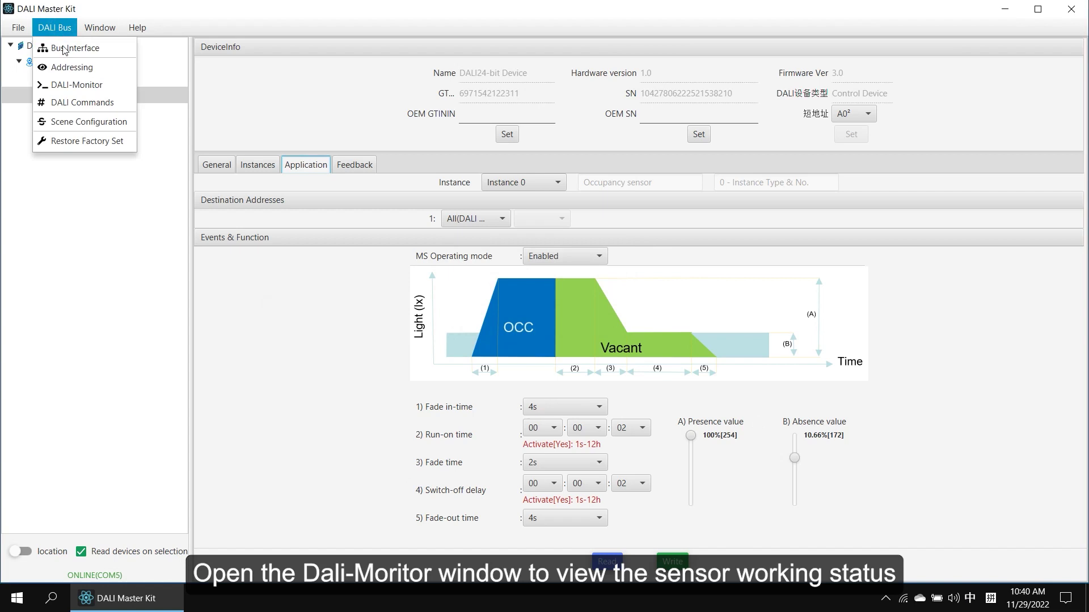
left_click(67, 88)
left_click(809, 42)
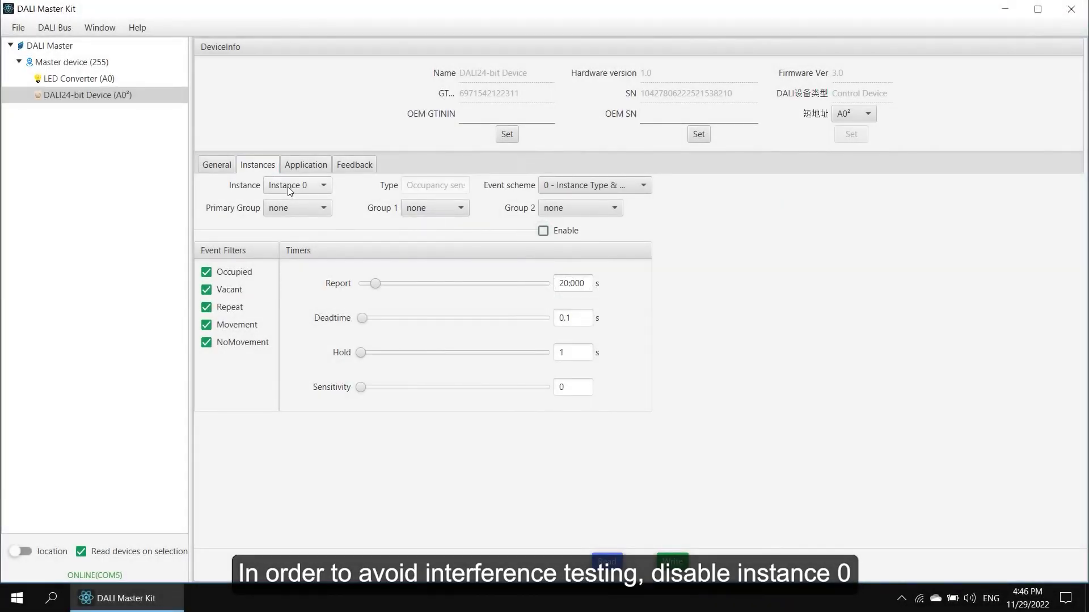
Enable light sensor Instance 1 and show the application settings
left_click(295, 186)
left_click(286, 219)
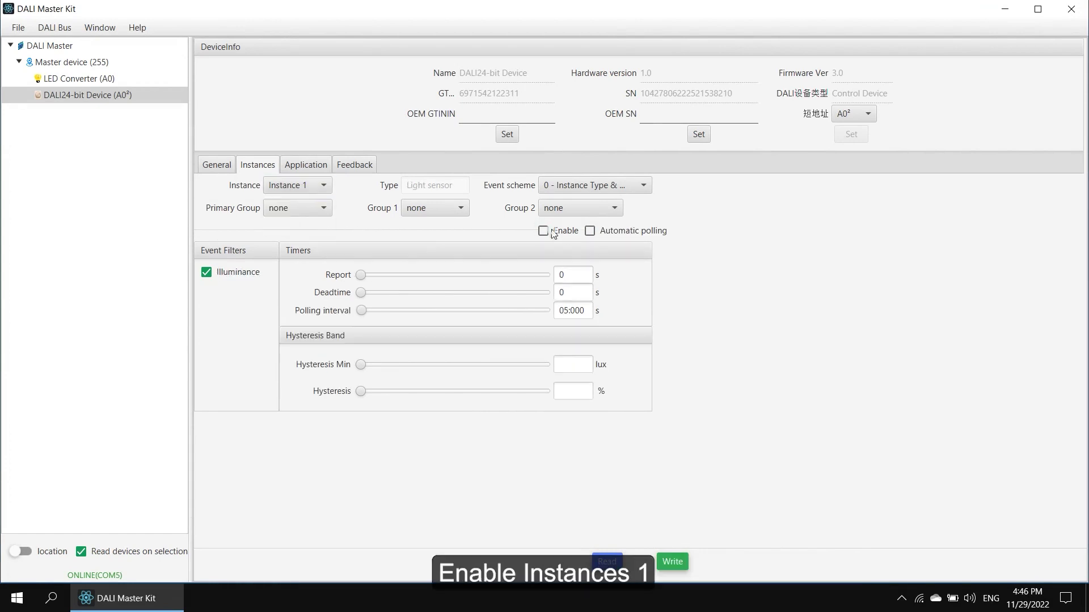
left_click(590, 231)
left_click(304, 167)
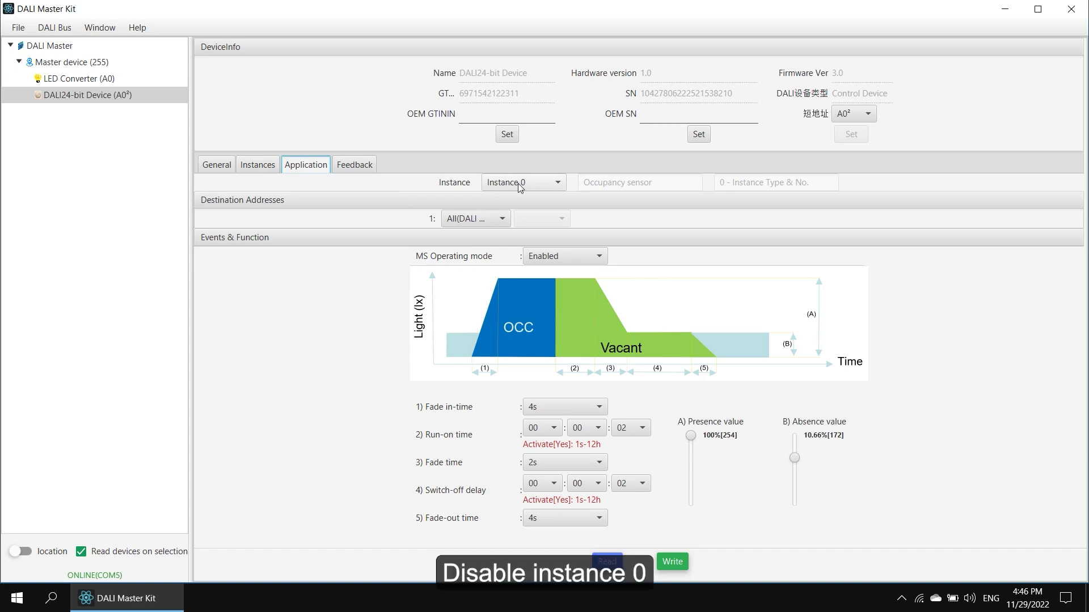
Set the motion sensor's destination to none and its operating mode to Disabled
left_click(485, 219)
left_click(485, 237)
left_click(567, 256)
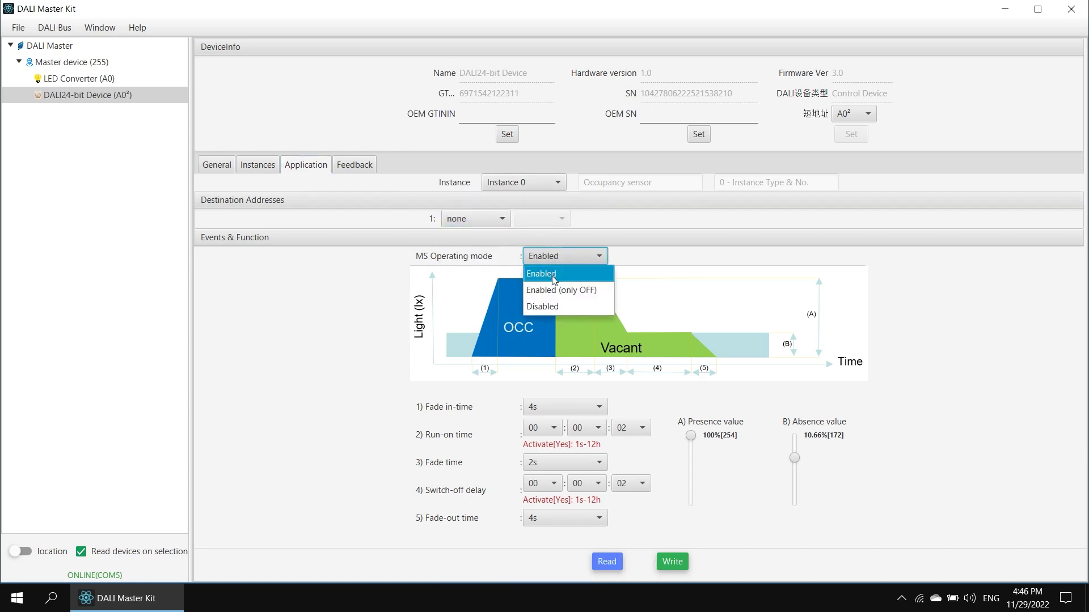
left_click(559, 306)
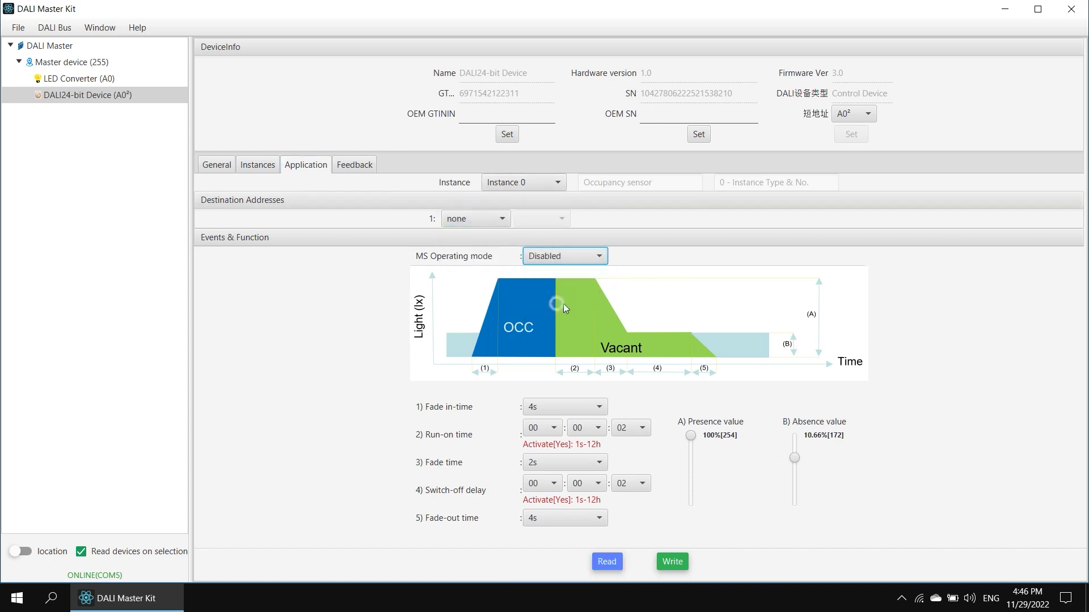
Set light sensor Instance 1 to destination All, mode Enabled, adjust speed 400ms, and write it
left_click(533, 182)
left_click(526, 216)
left_click(491, 220)
left_click(470, 250)
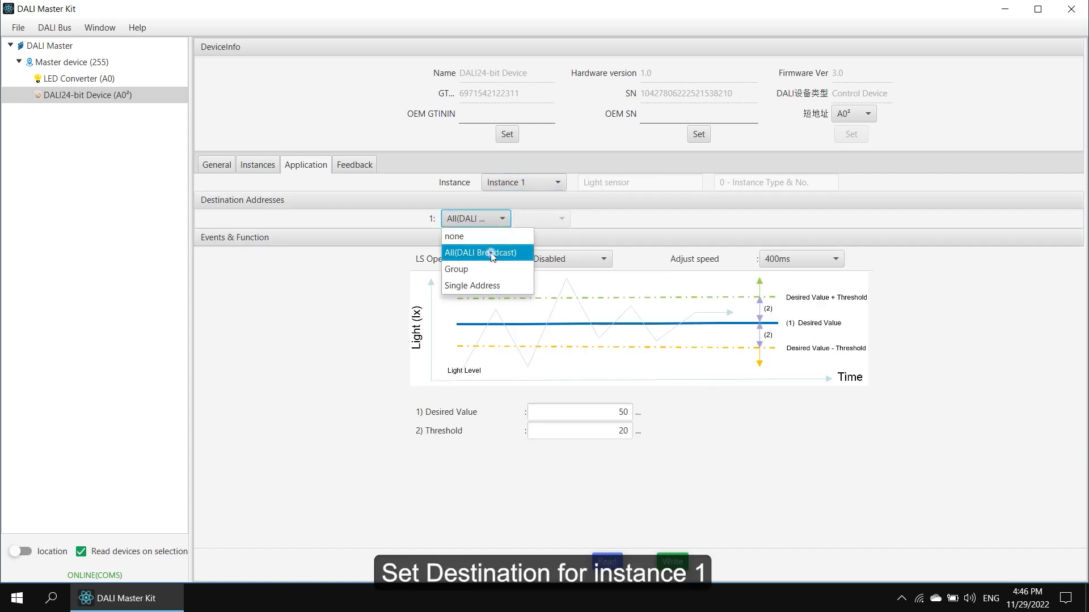
left_click(573, 260)
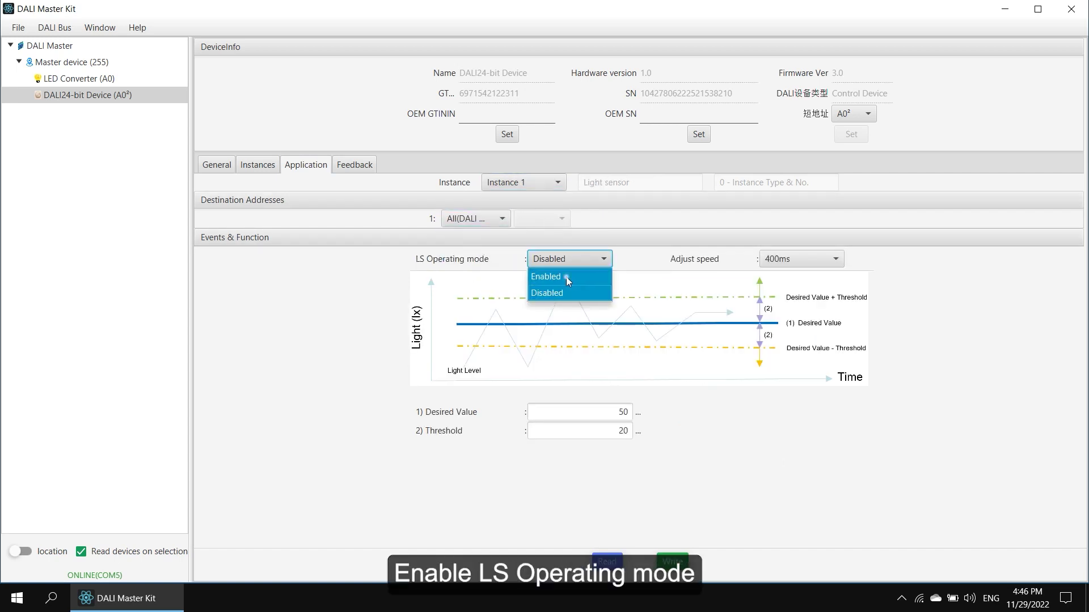
left_click(566, 289)
left_click(799, 265)
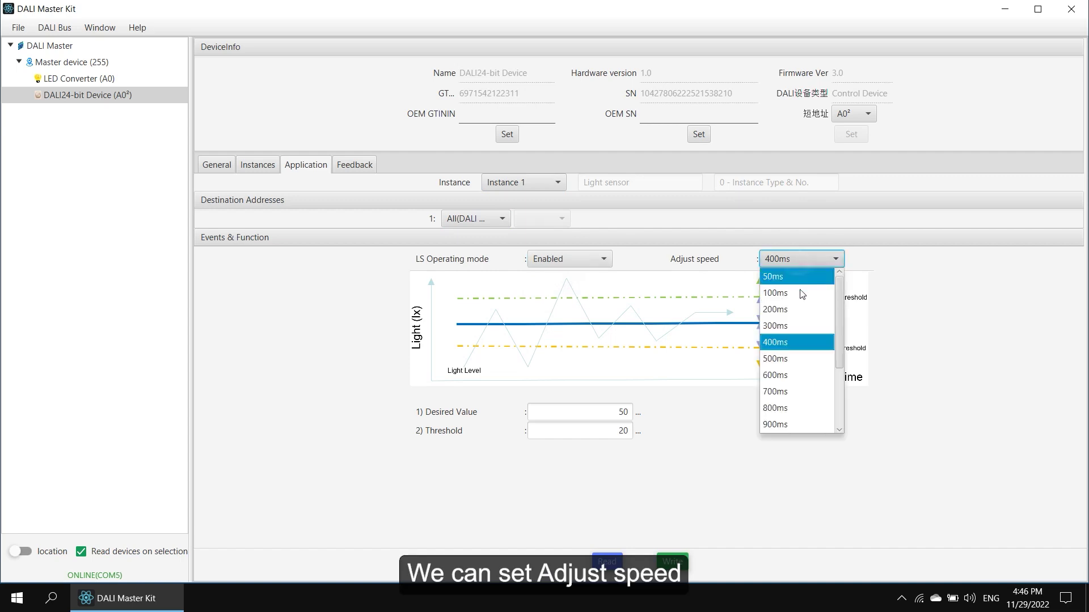
left_click(794, 342)
type("80")
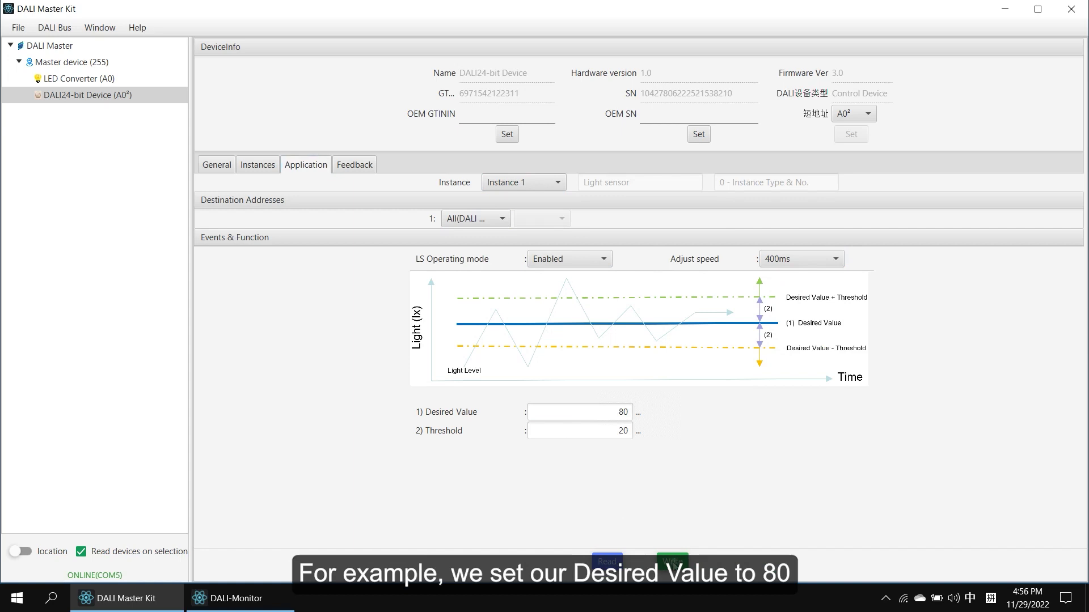
left_click(671, 562)
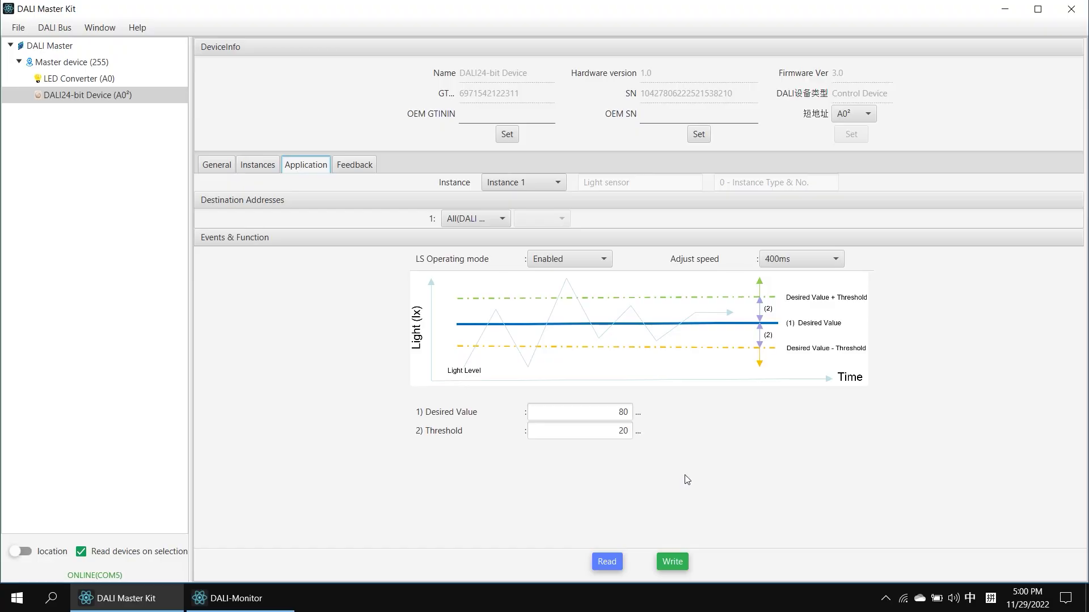
Change the light sensor's Desired Value from 80 to 350 and write it to the device
double_click(619, 413)
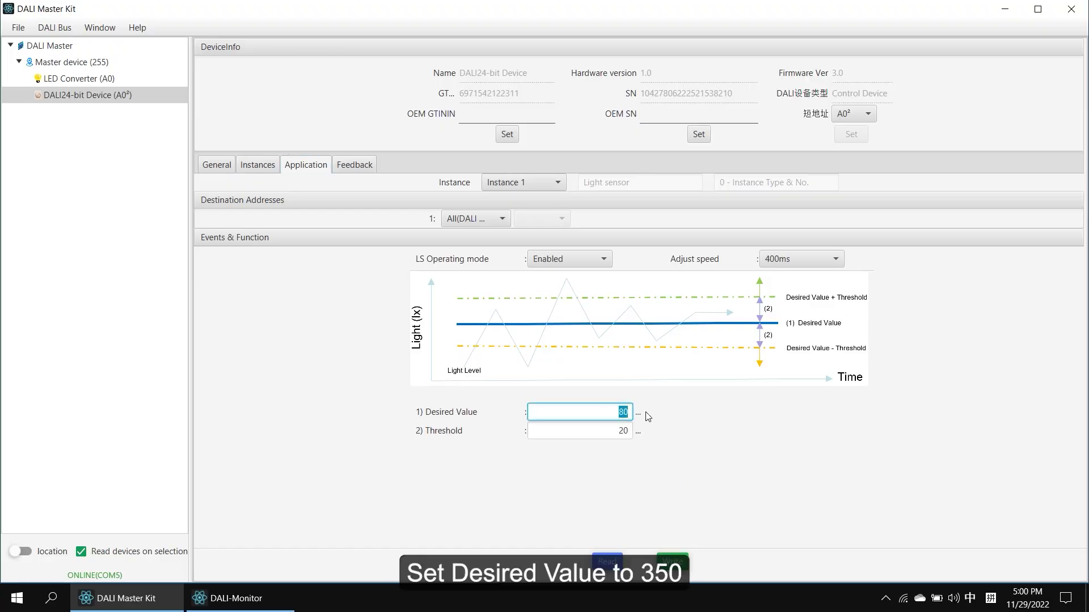
type("350")
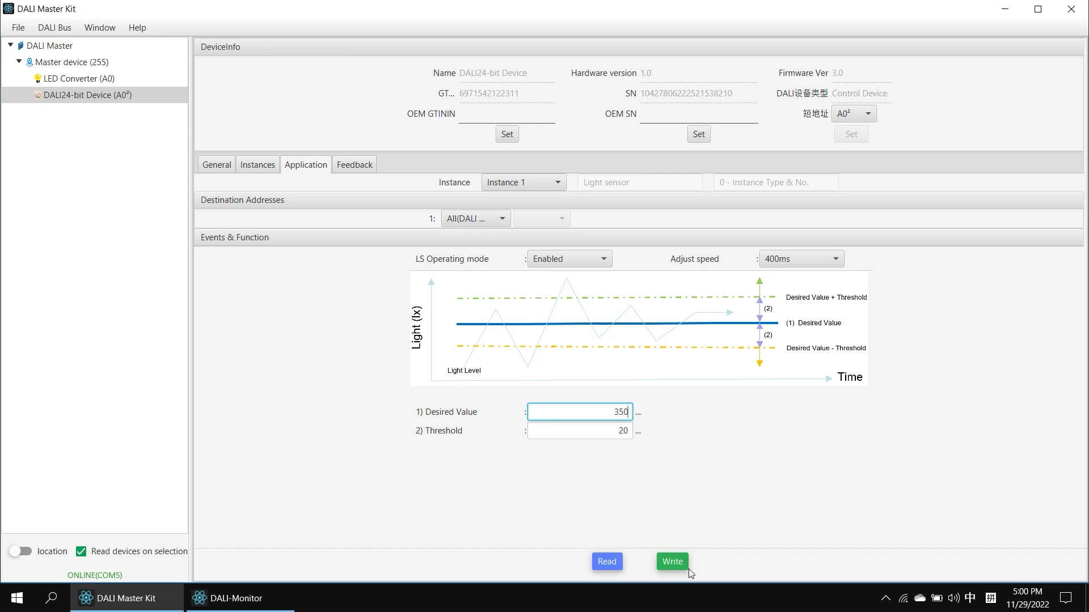
left_click(684, 562)
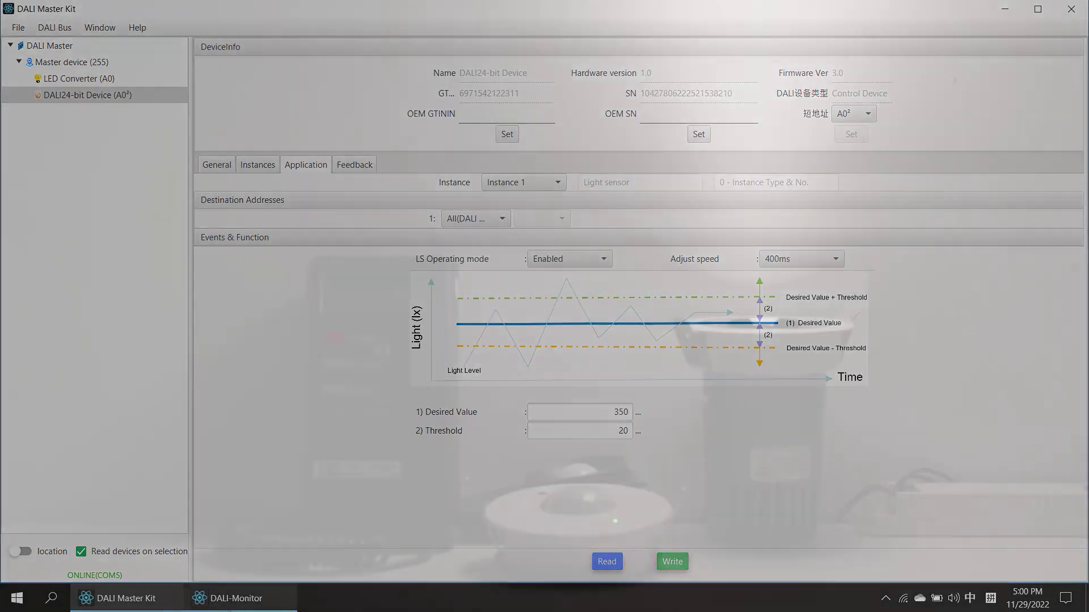